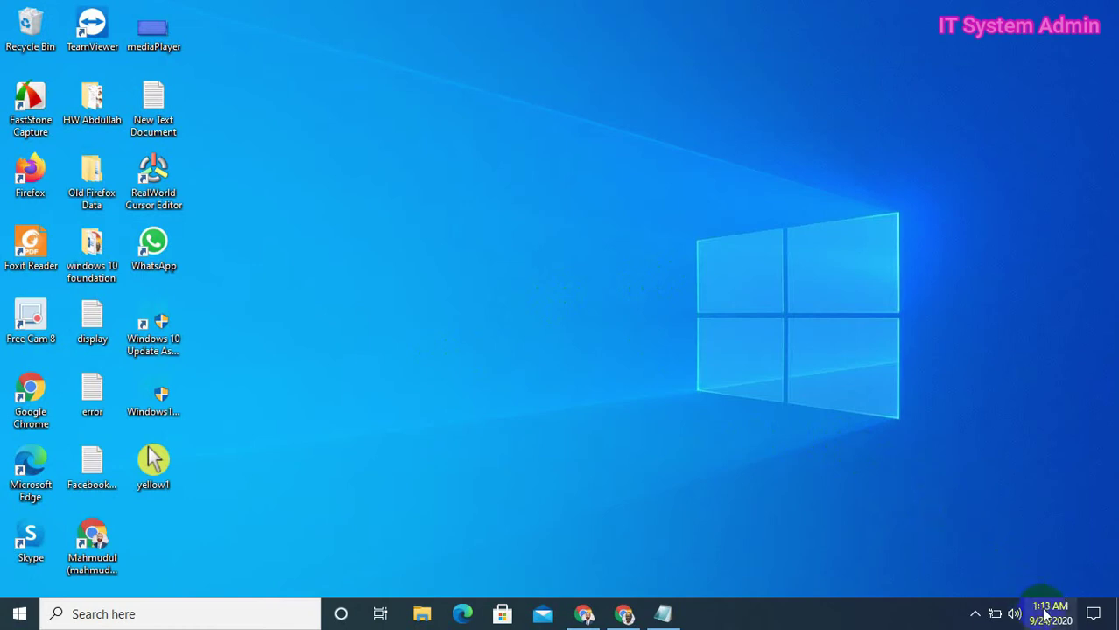
Step: From the taskbar clock, open Date & time settings and switch 'Set time automatically' Off
mouse_move(1042, 618)
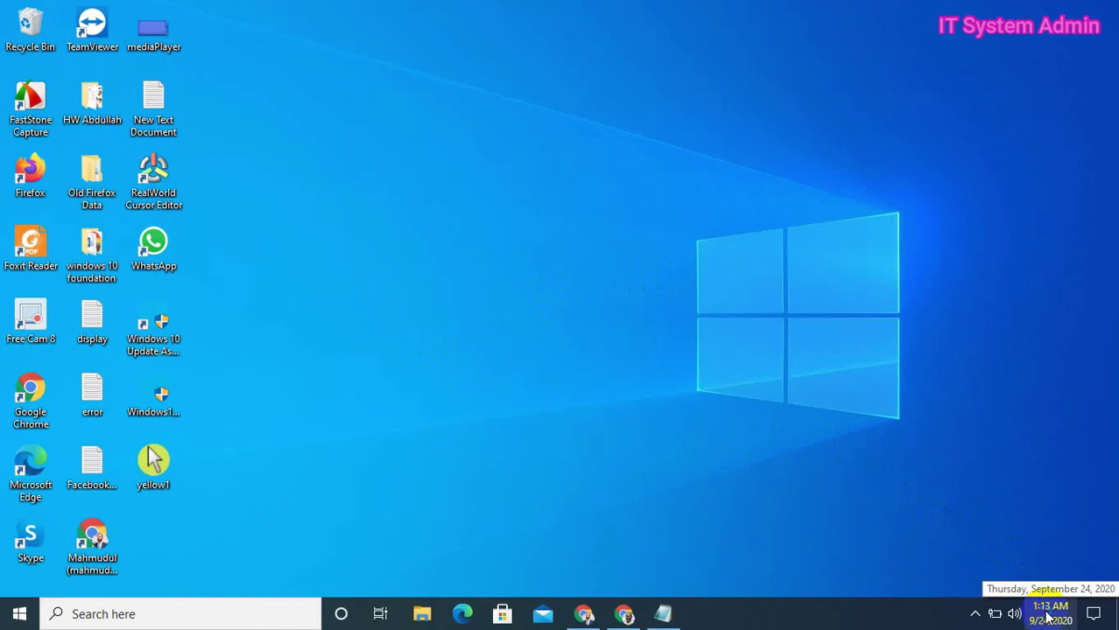
right_click(1048, 618)
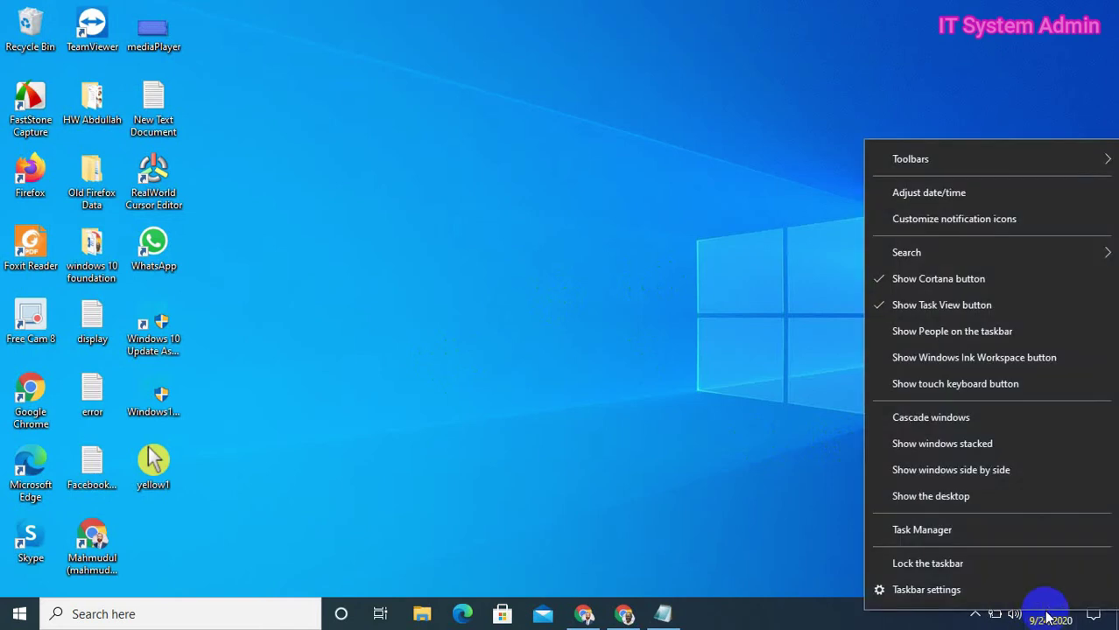
left_click(960, 193)
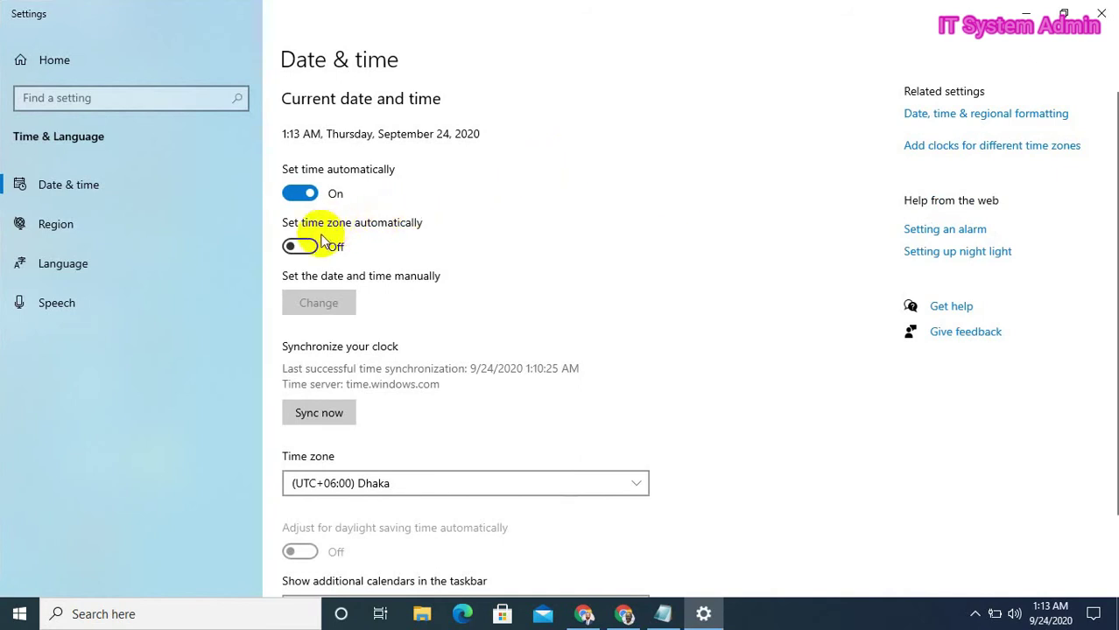
left_click(297, 196)
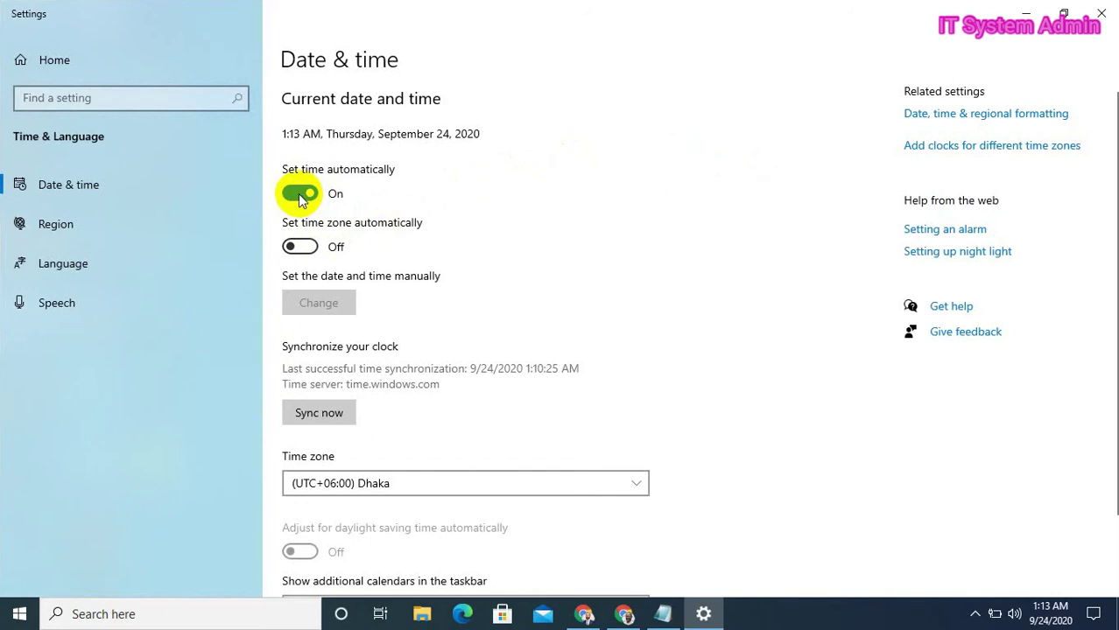
left_click(299, 194)
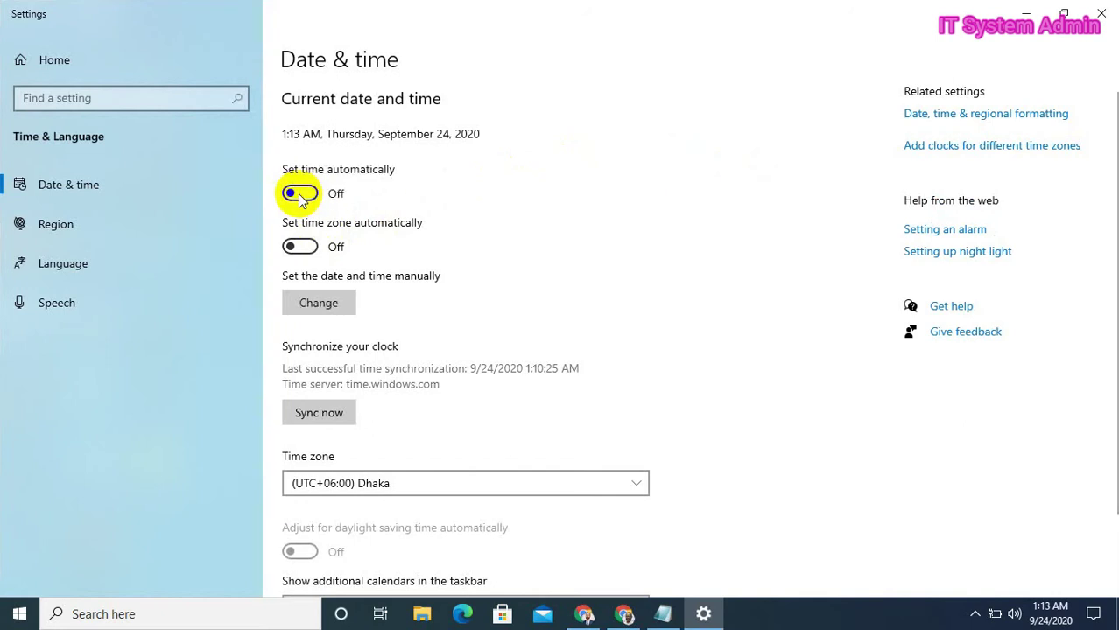
Step: Manually change the hour to 3 so the clock reads 3:13 AM
left_click(308, 301)
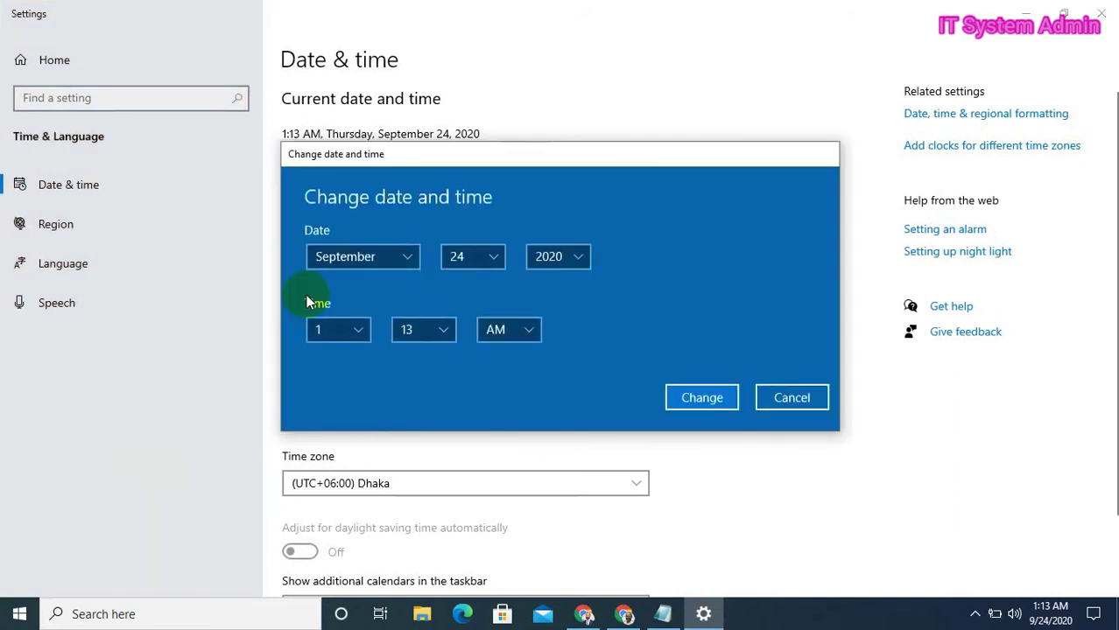
left_click(365, 333)
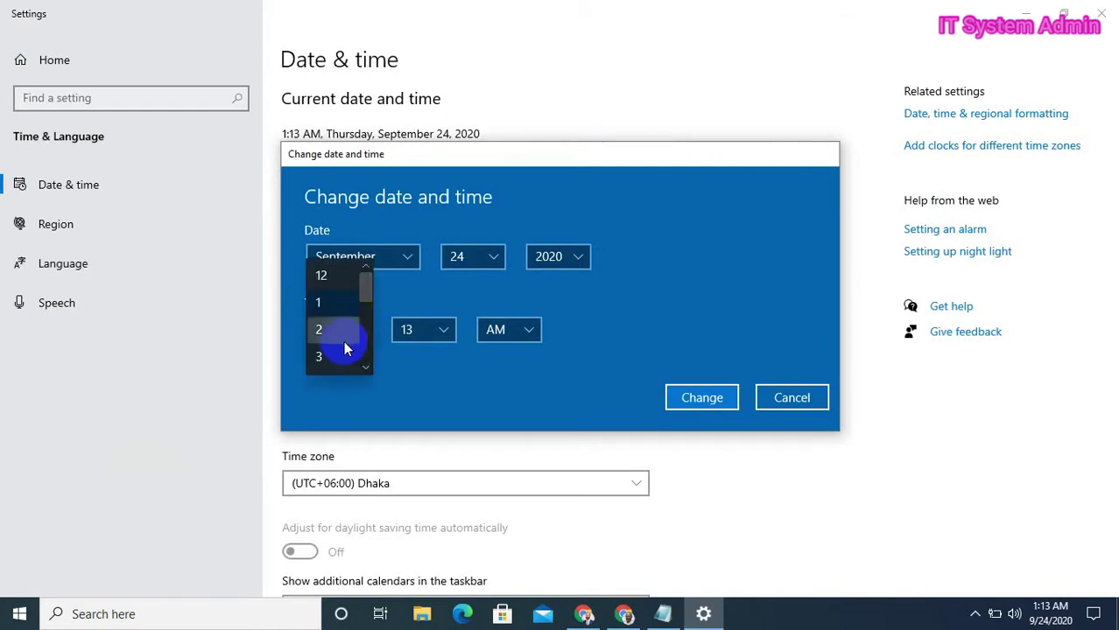
left_click(329, 356)
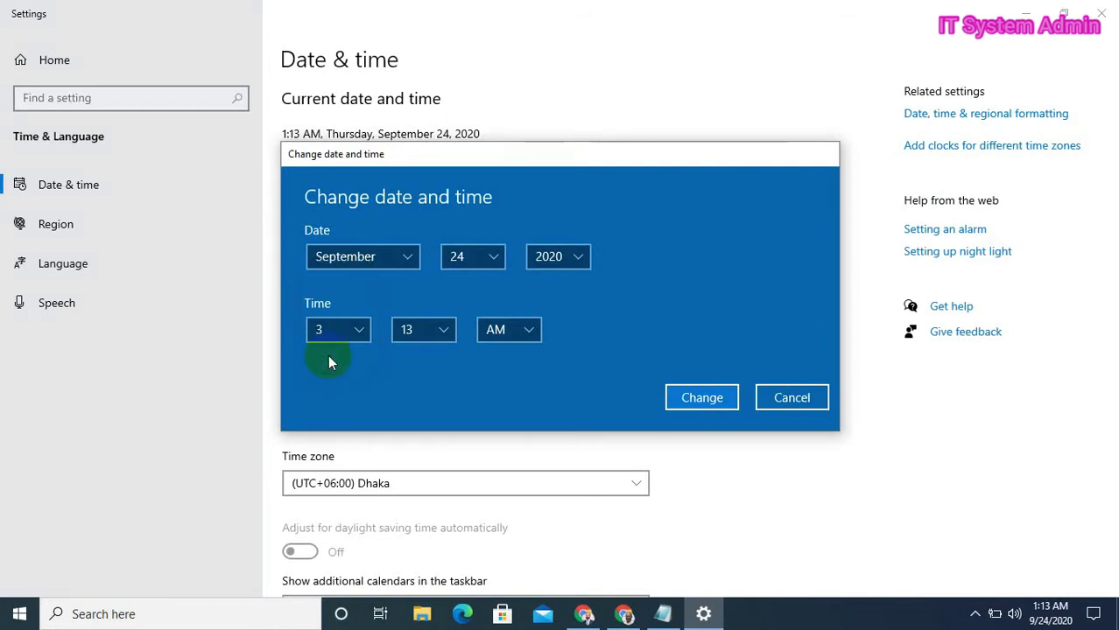
left_click(705, 401)
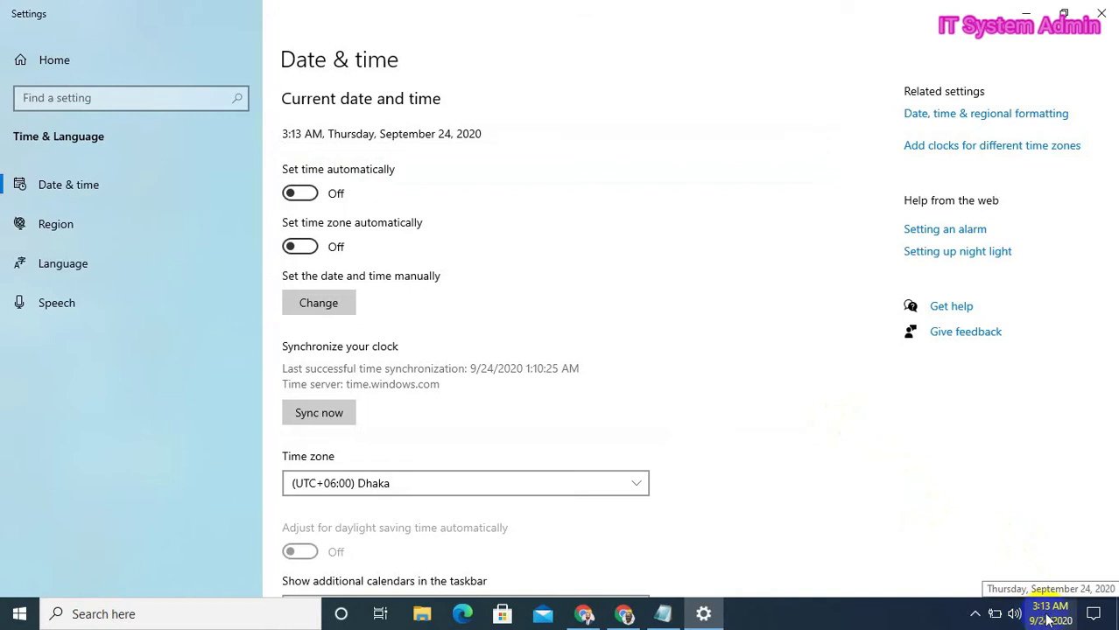
Step: Close Settings, refresh the desktop, and check the taskbar clock showing 3:14 AM
left_click(1093, 11)
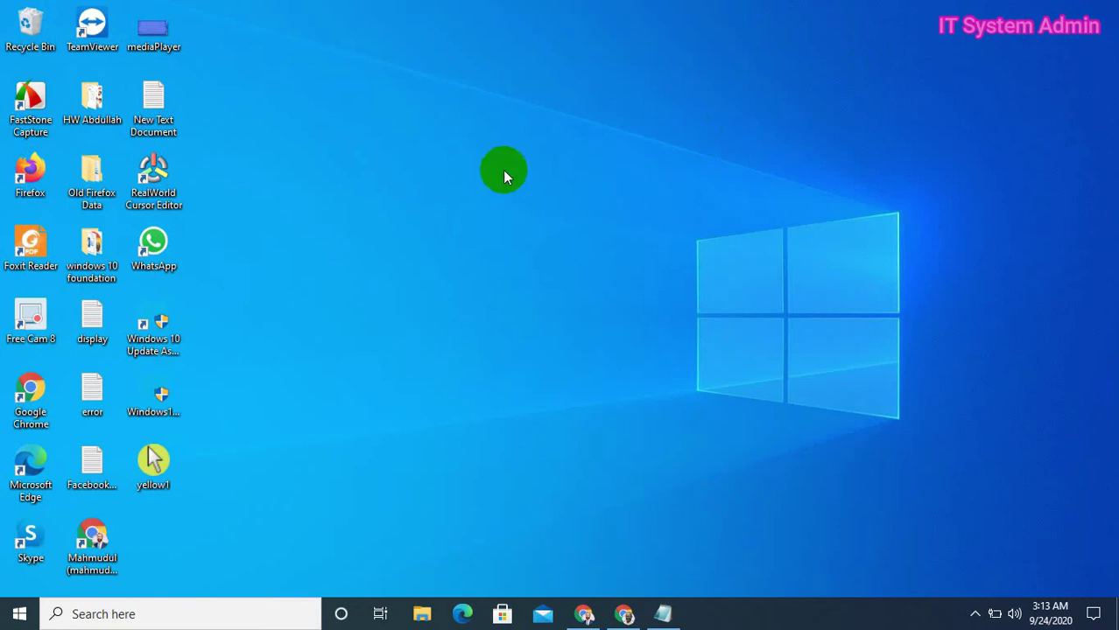
right_click(504, 172)
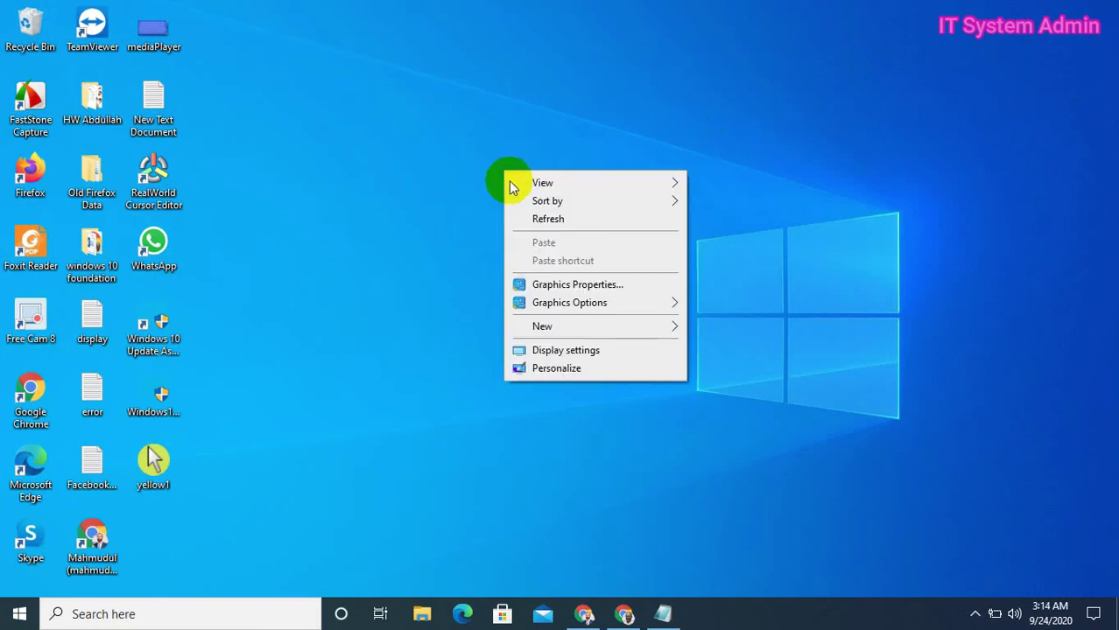
left_click(529, 221)
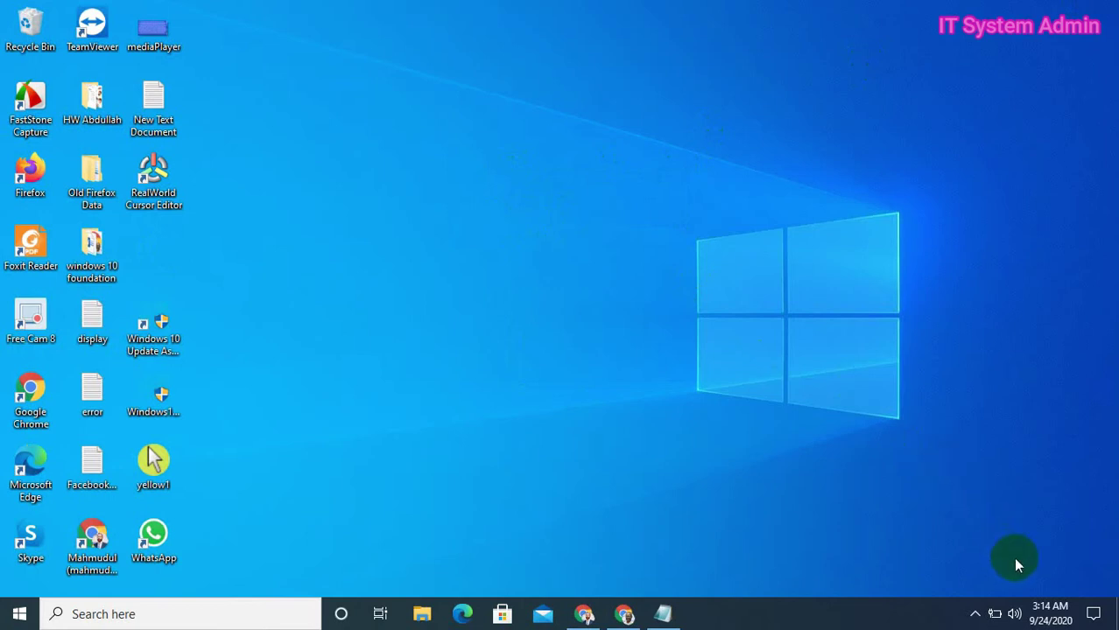
mouse_move(1053, 620)
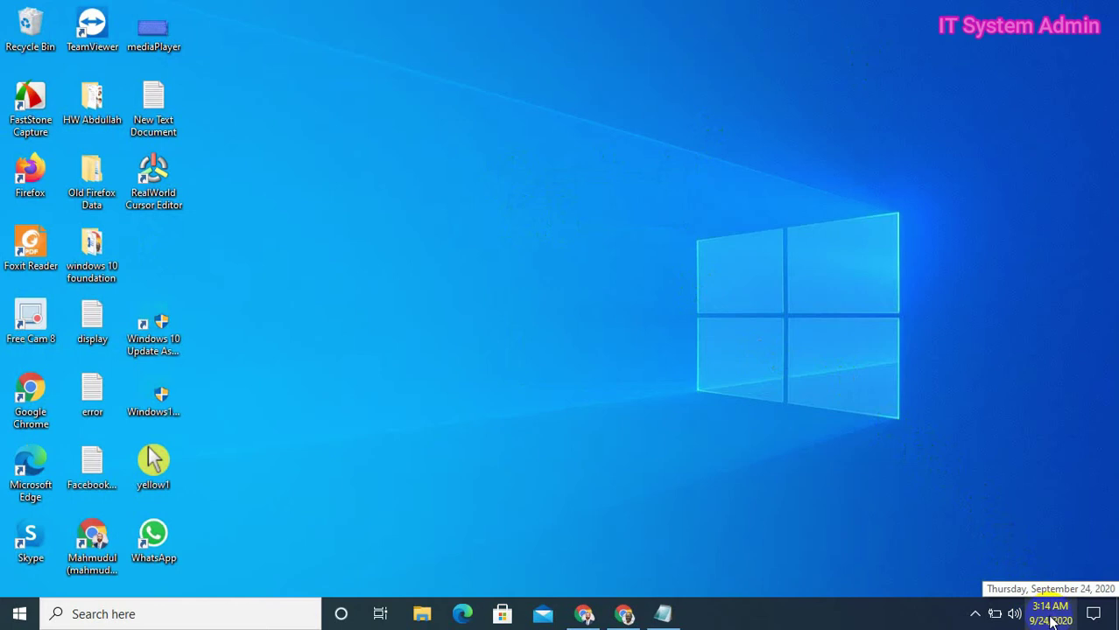
right_click(1052, 620)
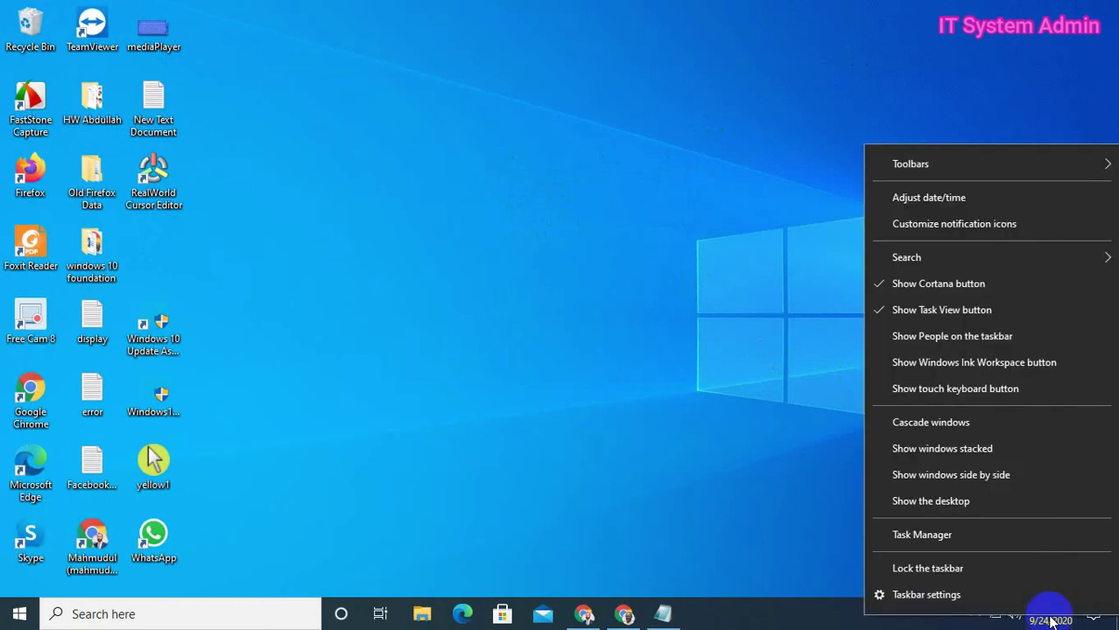
Step: Re-enable automatic time and time zone, sync with time.windows.com, then turn automatic time Off
left_click(960, 199)
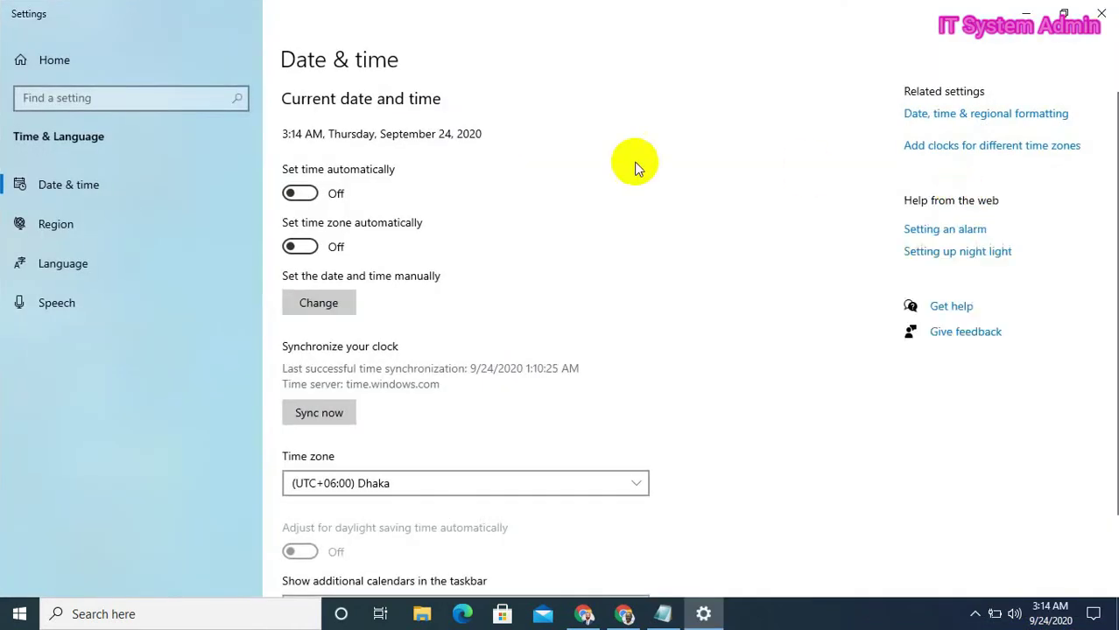
left_click(307, 193)
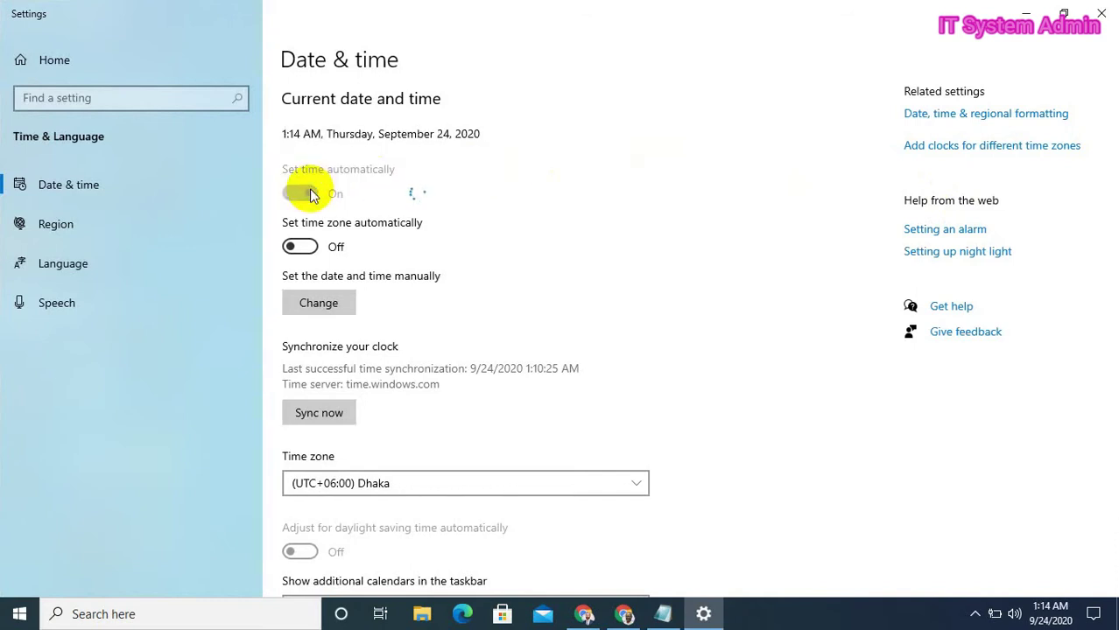
left_click(308, 249)
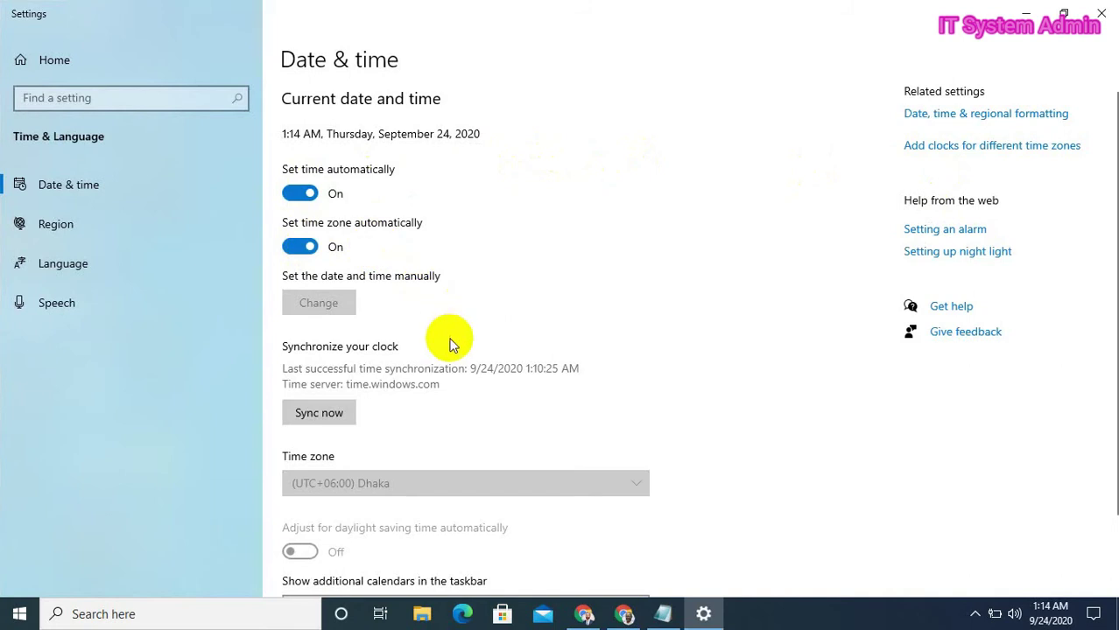
left_click(321, 416)
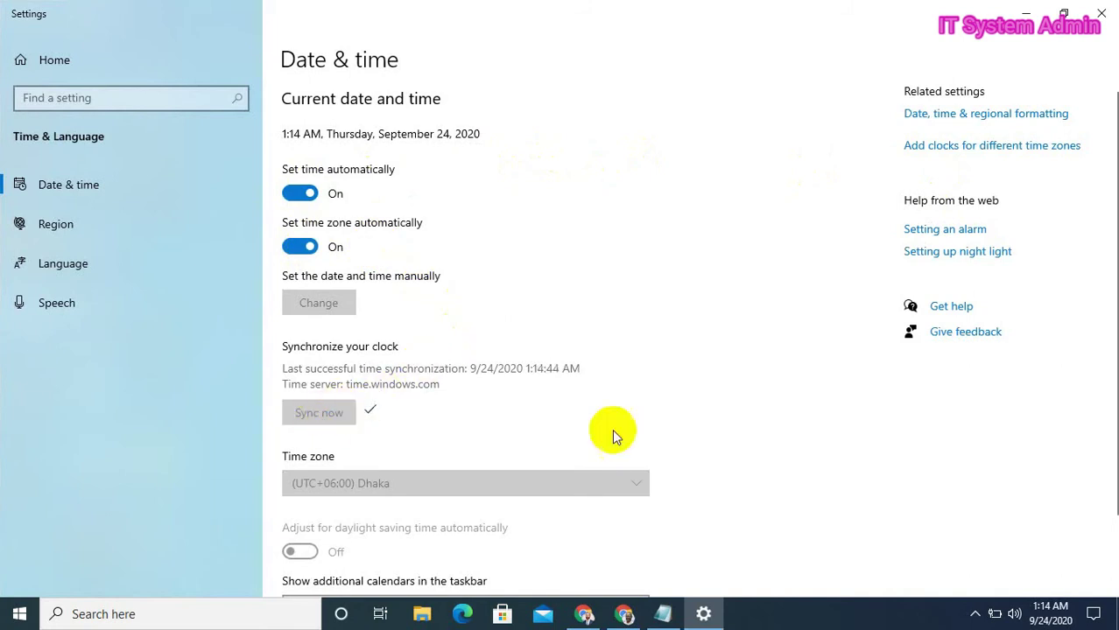
mouse_move(1053, 617)
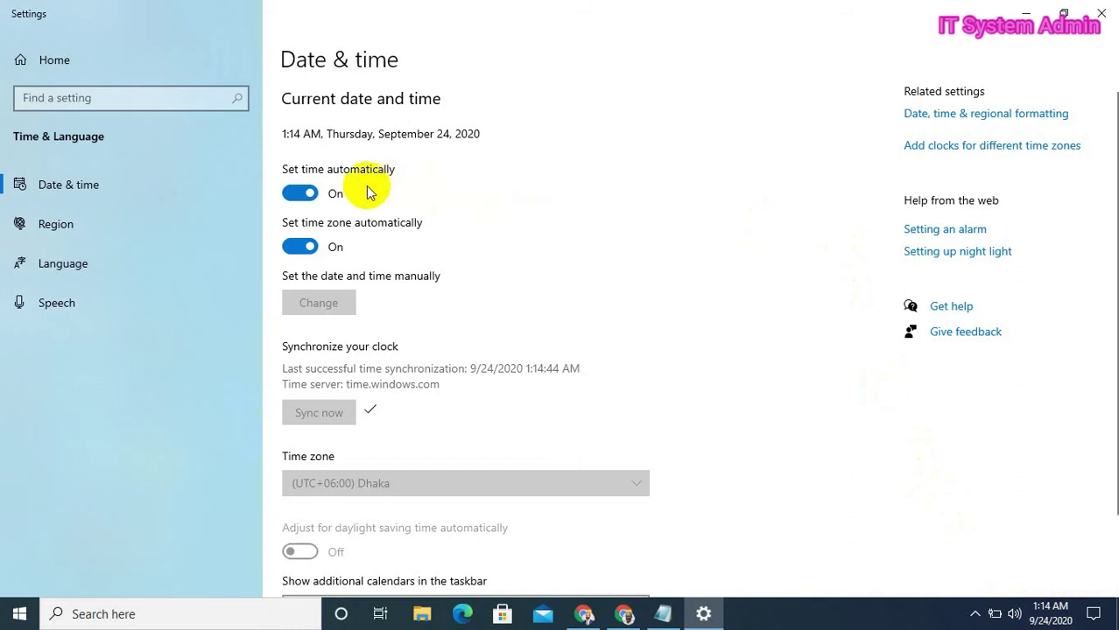
left_click(300, 194)
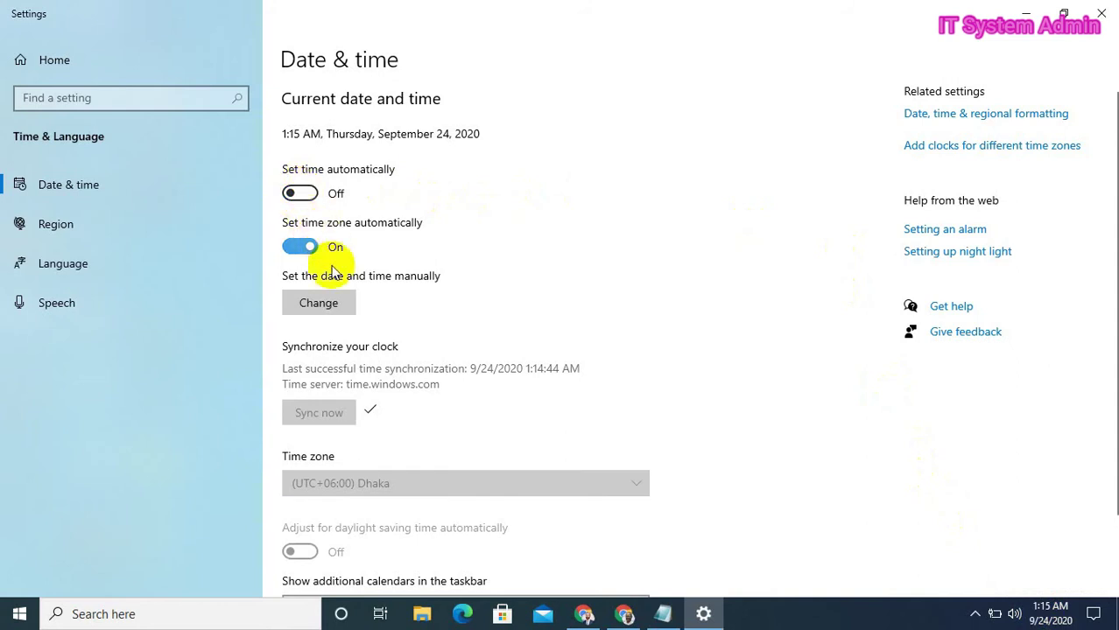
Step: Manually set the hour to 12 so the clock reads 12:15 AM
left_click(333, 302)
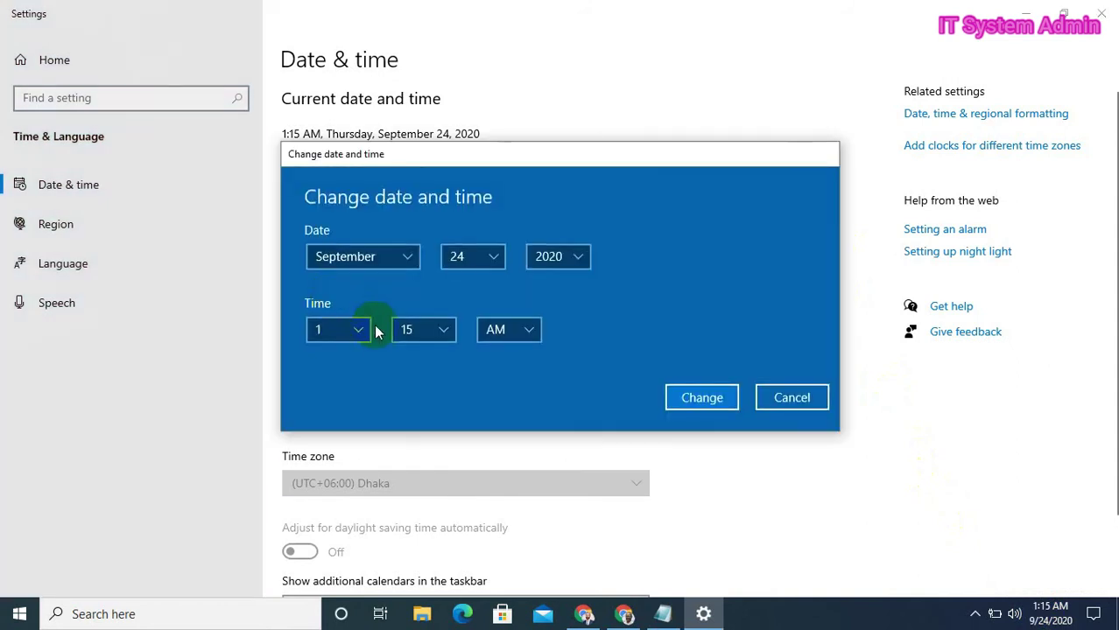
left_click(359, 330)
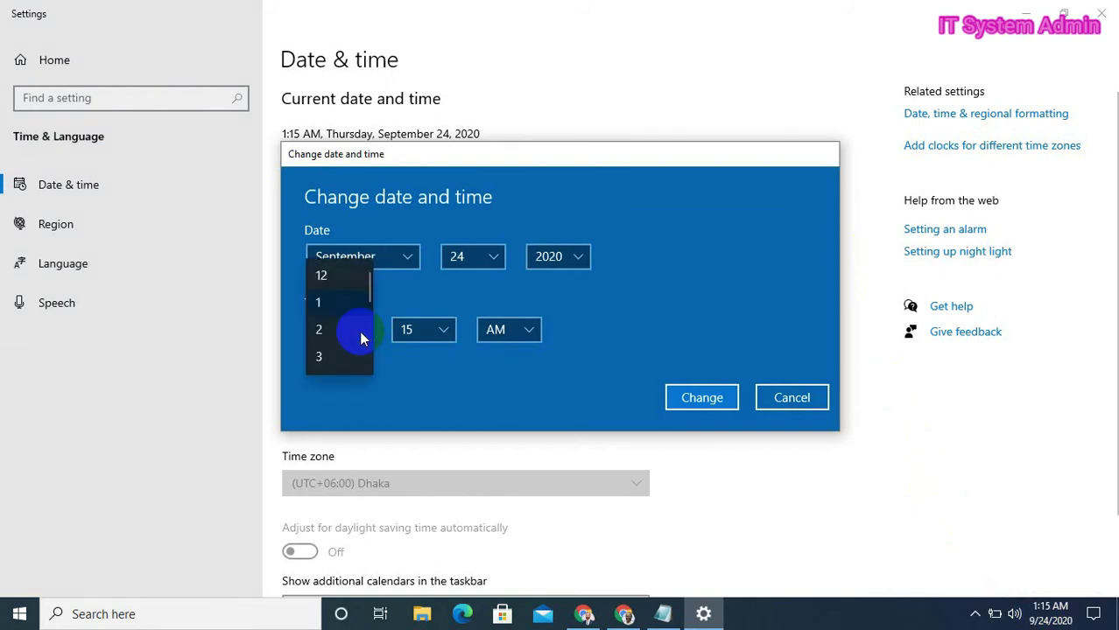
left_click(333, 273)
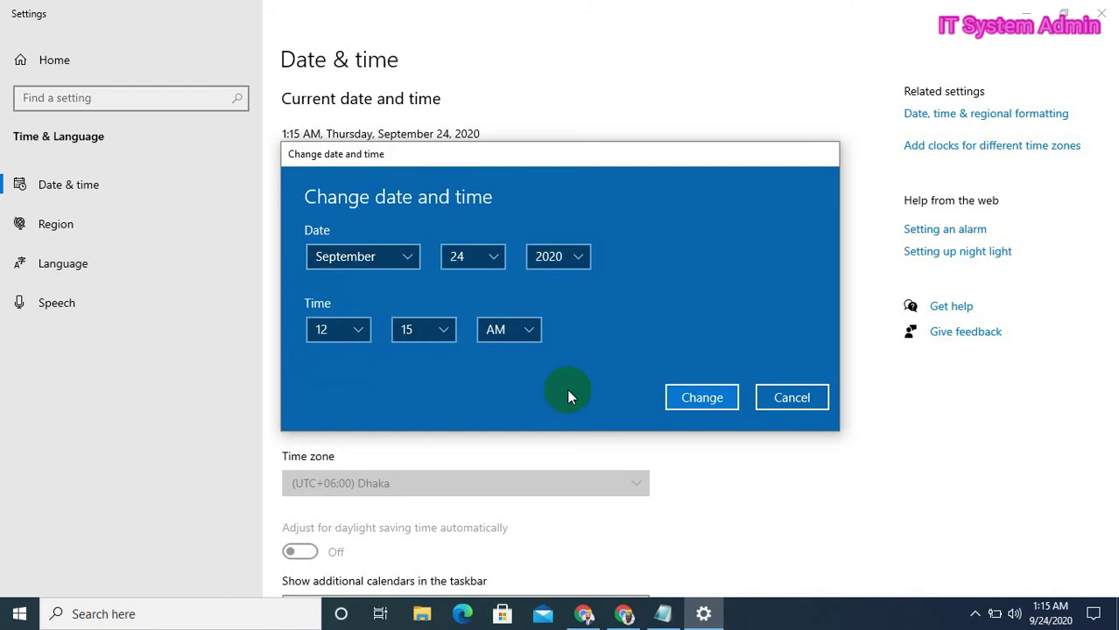
left_click(719, 401)
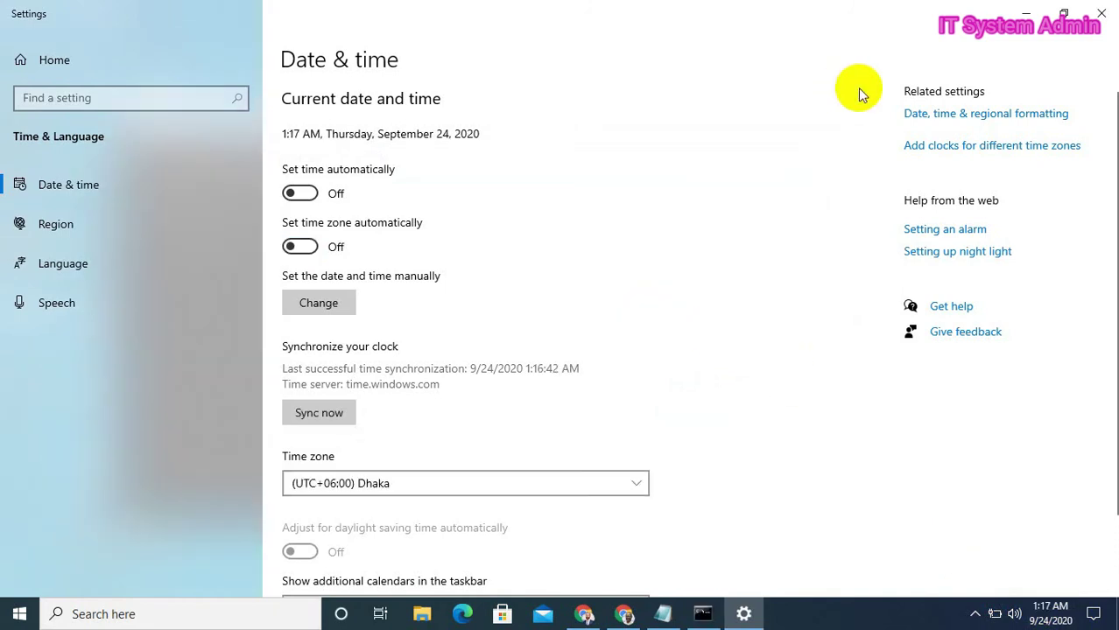
Step: Switch 'Set time automatically' and 'Set time zone automatically' On, then close the Settings window
left_click(311, 194)
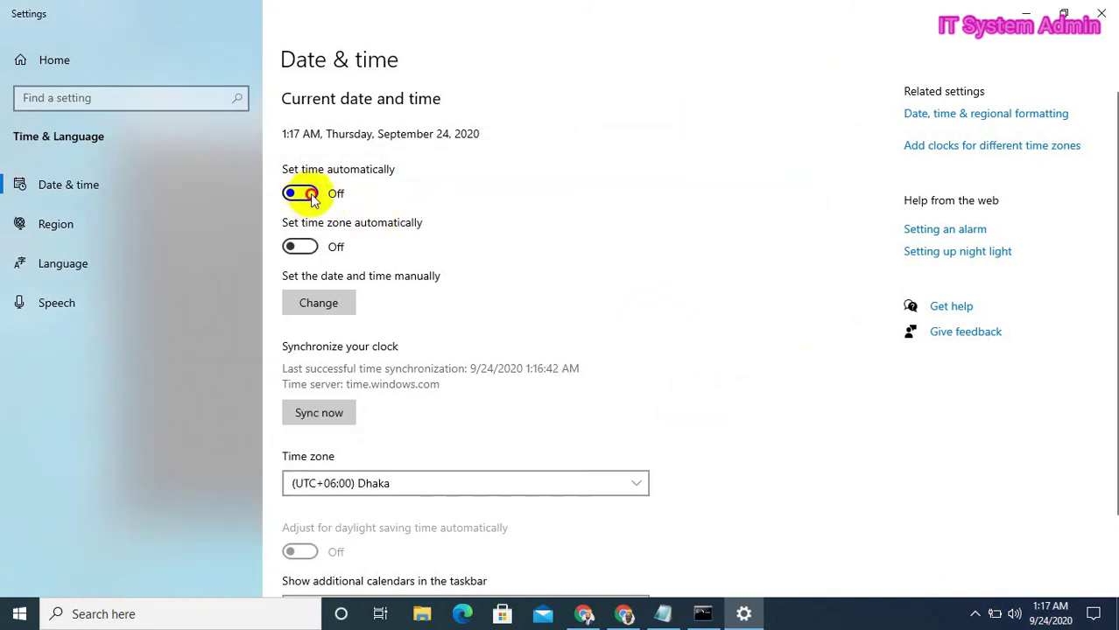
left_click(312, 247)
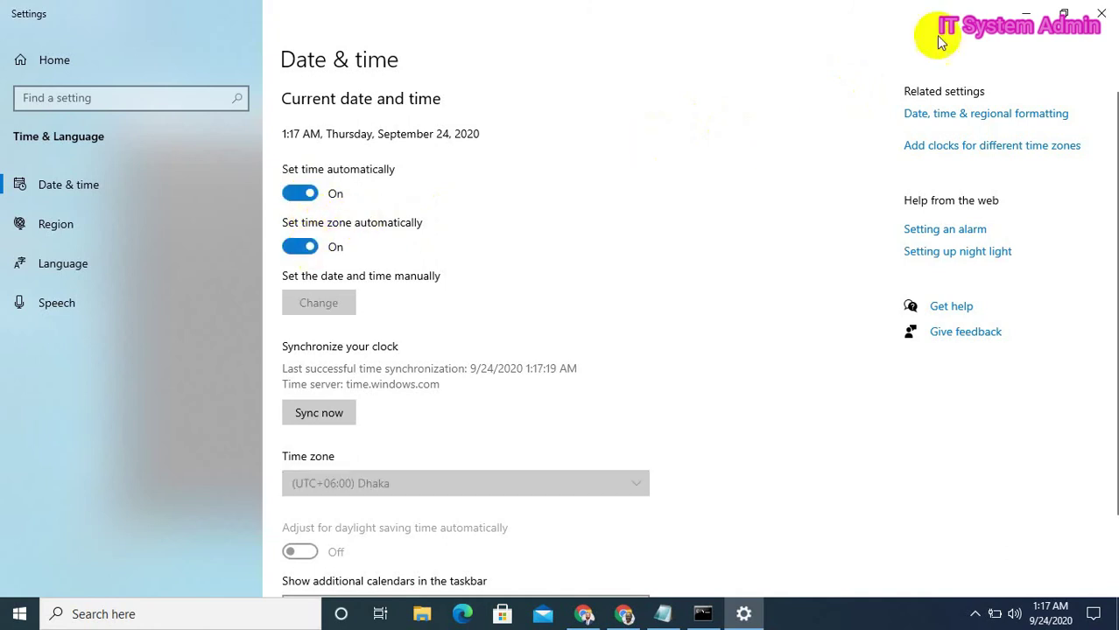
left_click(1102, 13)
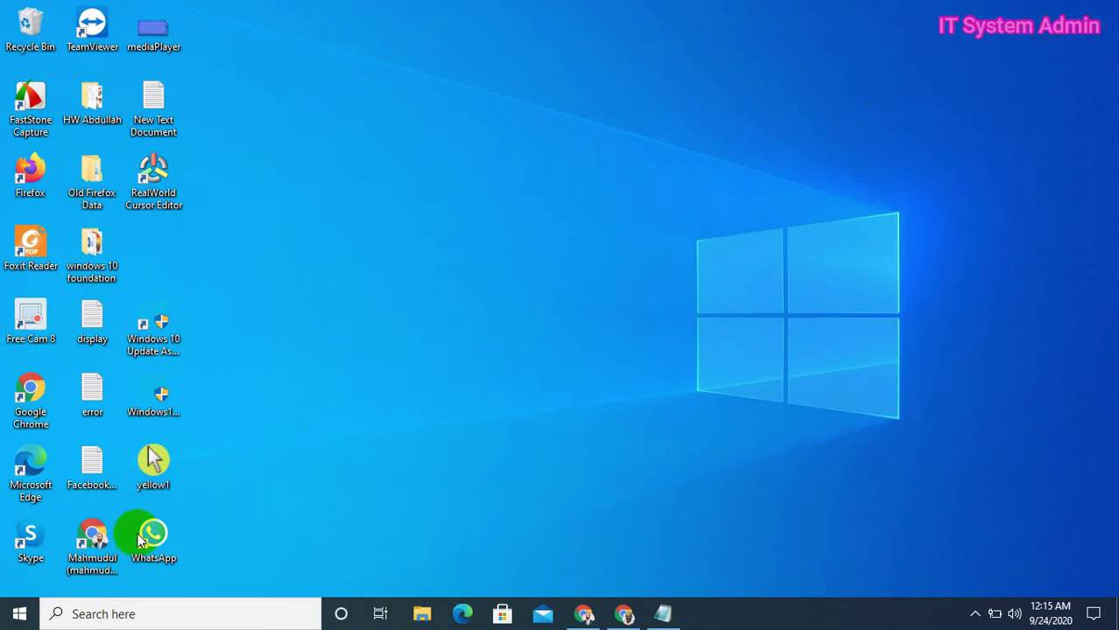
Step: Search for Command Prompt (typed 'cmf') and launch it as administrator
left_click(79, 618)
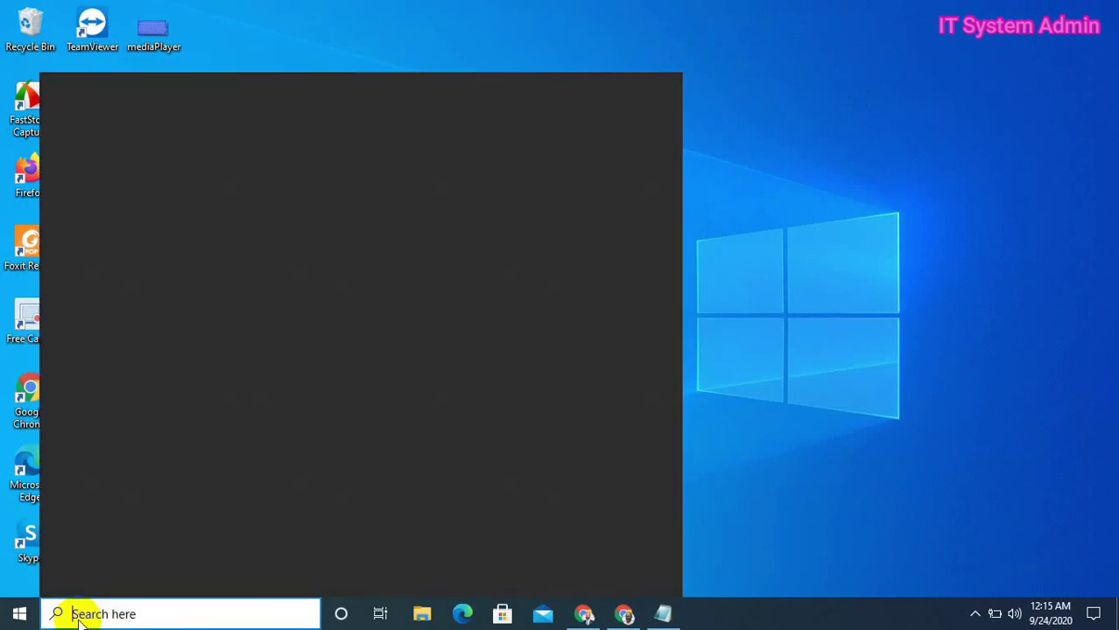
type("cmf")
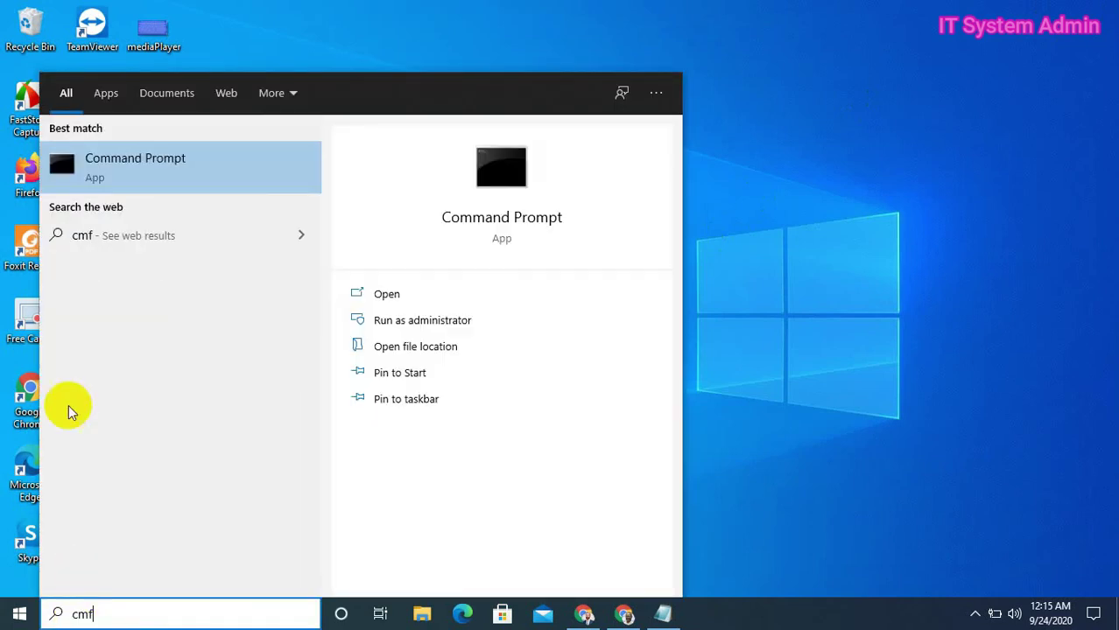
right_click(212, 151)
left_click(255, 169)
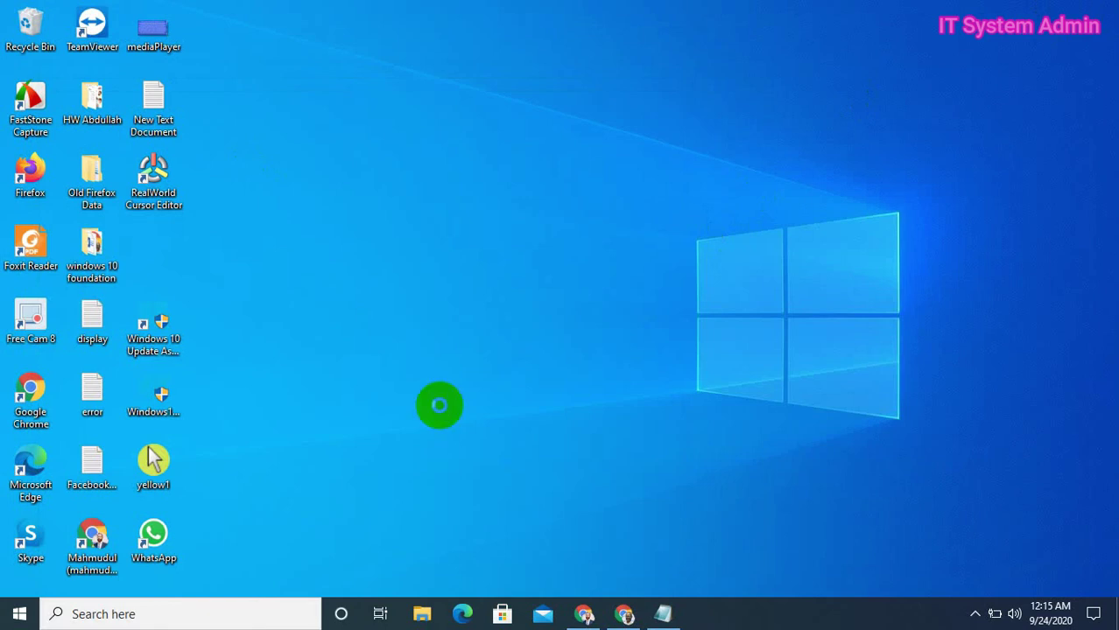
Step: Approve the UAC prompt and run w32tm /resync in the admin Command Prompt
left_click(439, 404)
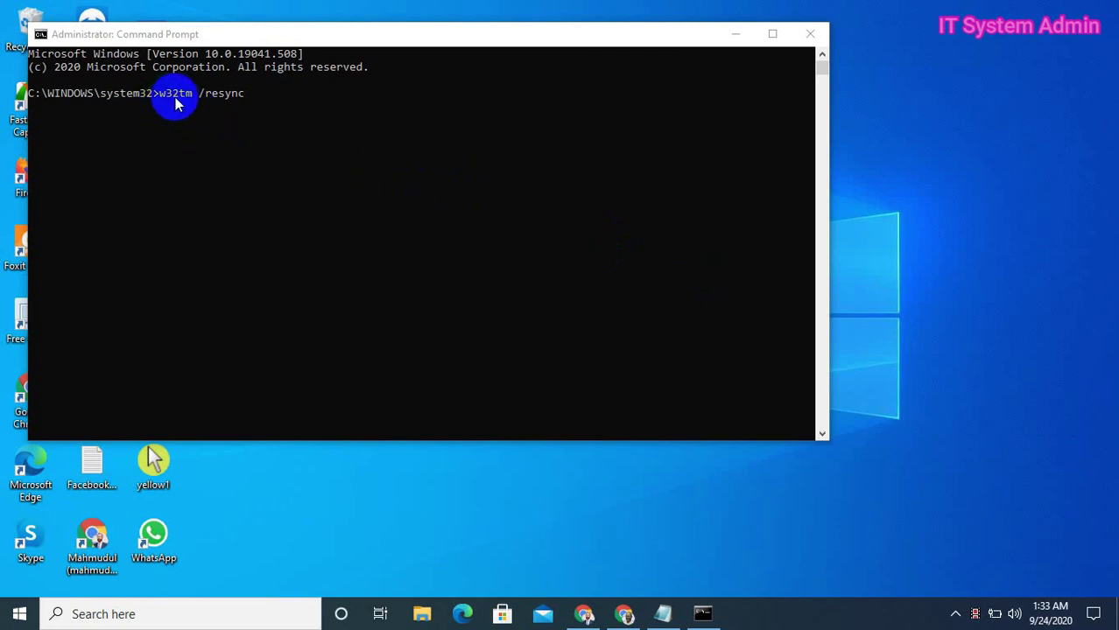
left_click(265, 103)
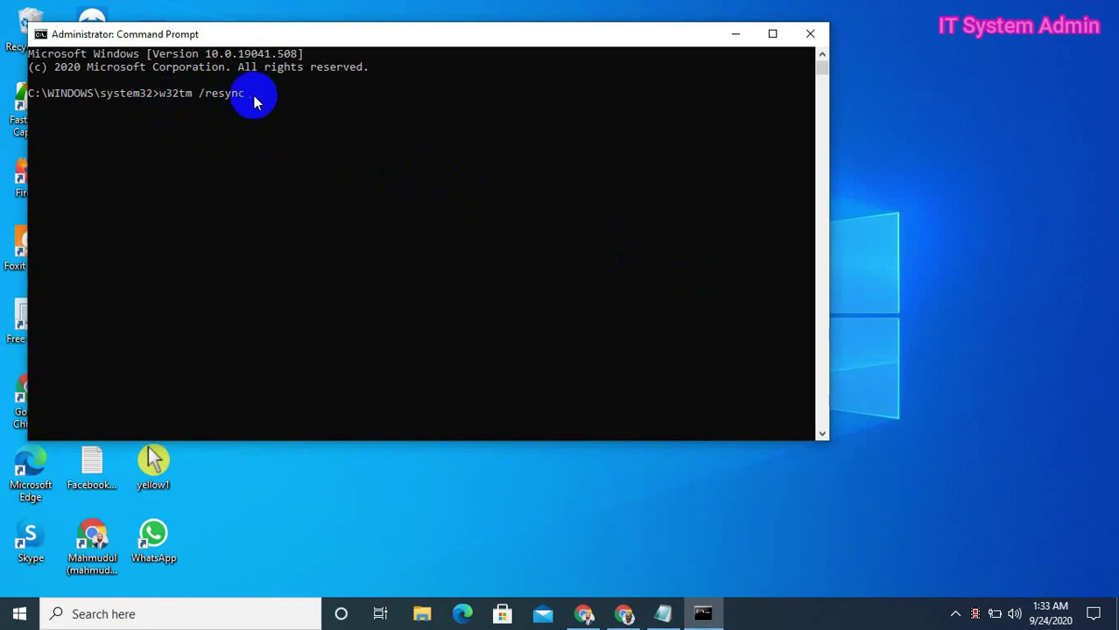
key("Return")
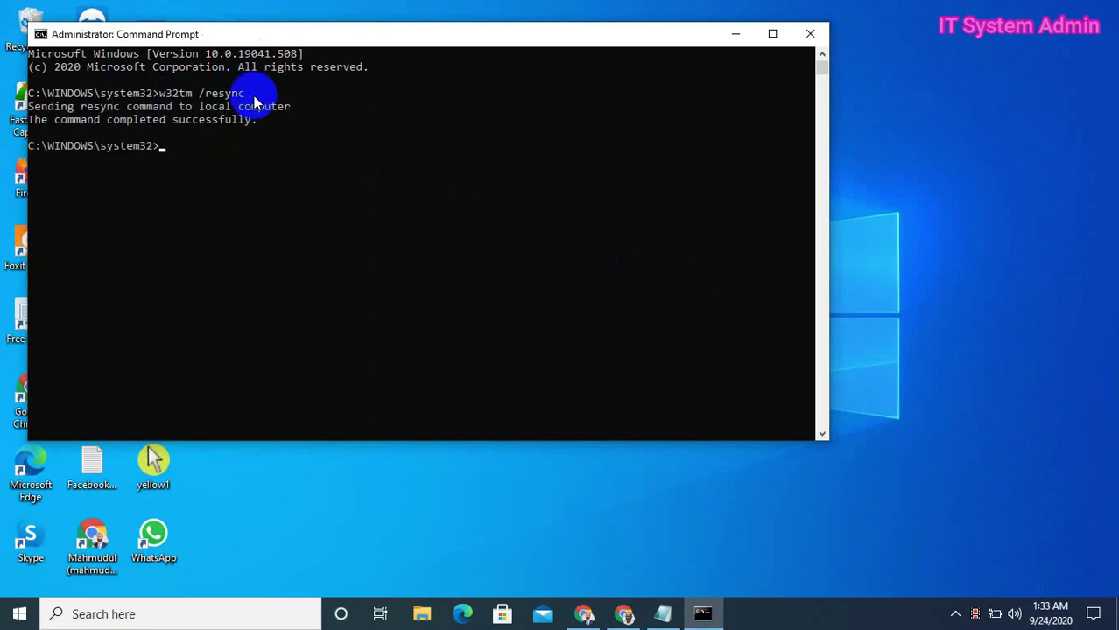